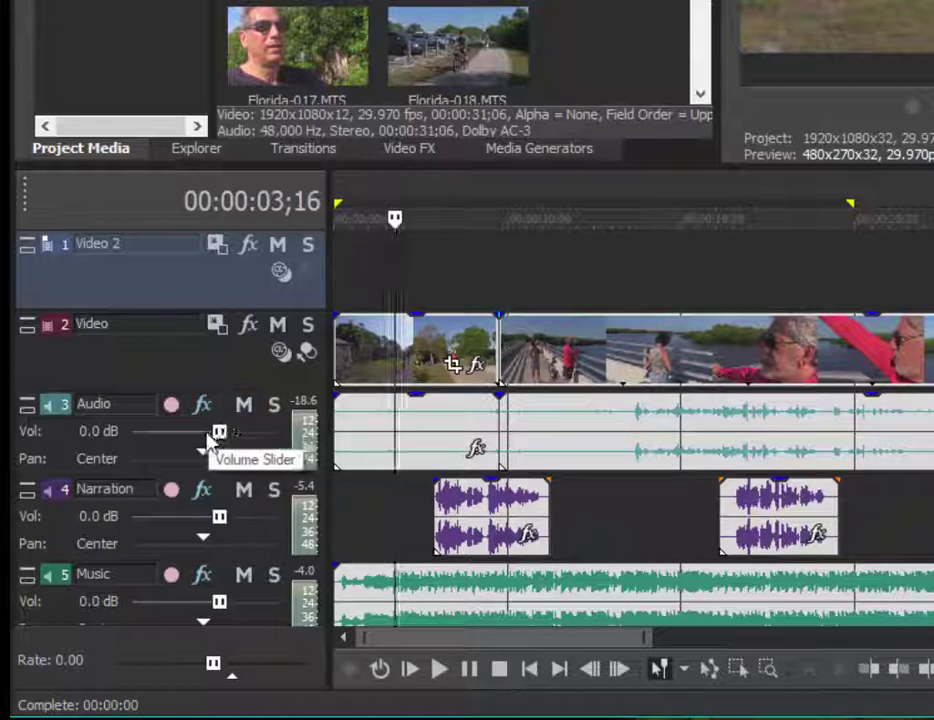
Nudge the Audio track volume down and drag all three Audio events' gain to -Inf dB
mouse_move(208, 436)
mouse_down()
mouse_move(126, 439)
mouse_move(226, 440)
mouse_move(185, 442)
mouse_move(205, 442)
mouse_up()
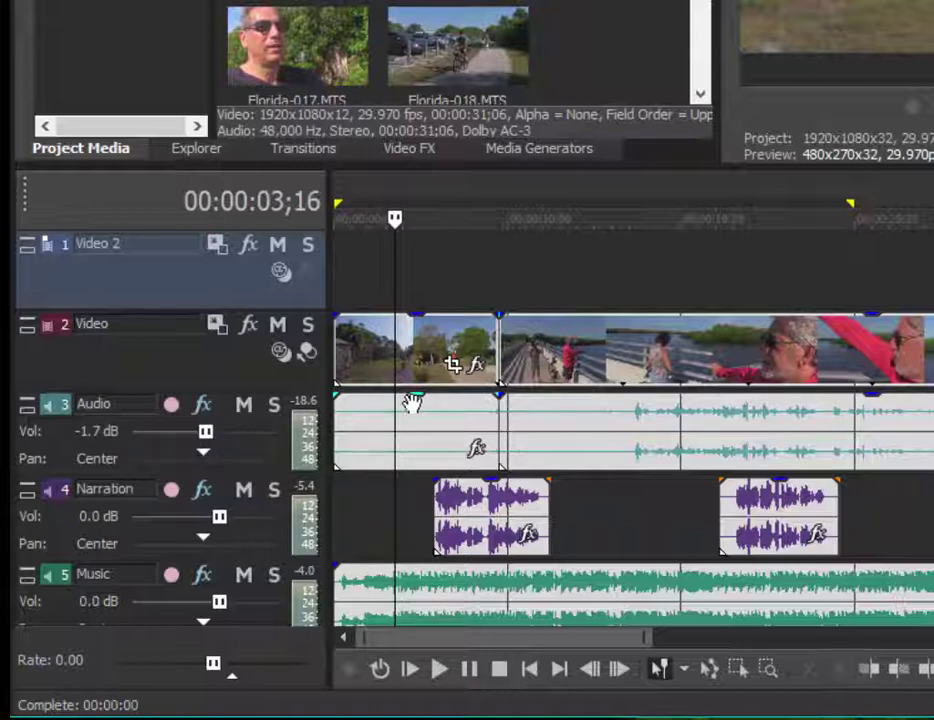
click(409, 446)
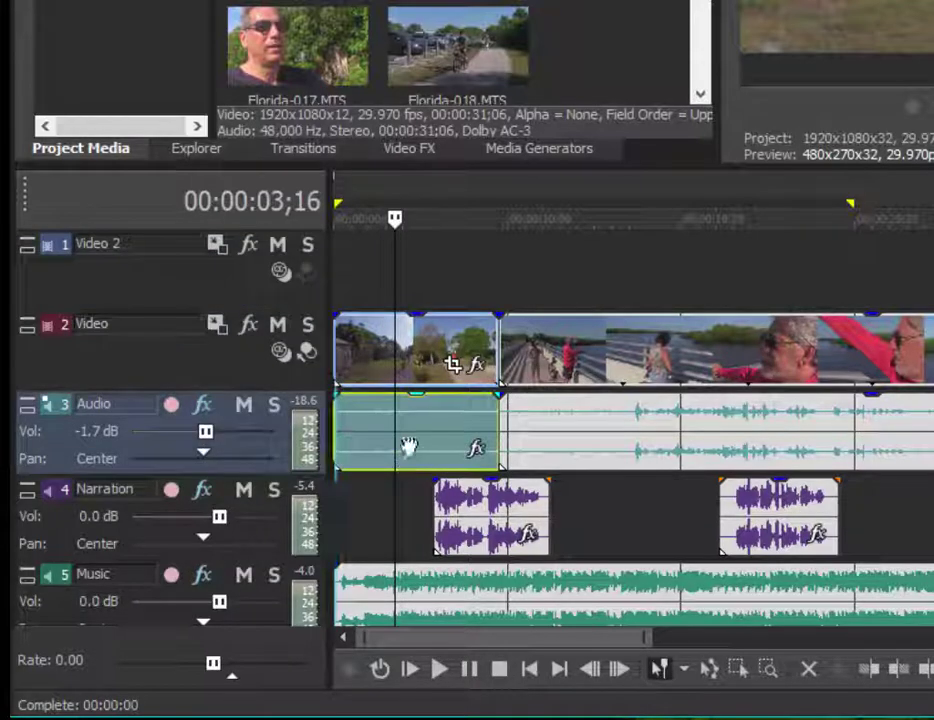
drag(417, 395, 417, 494)
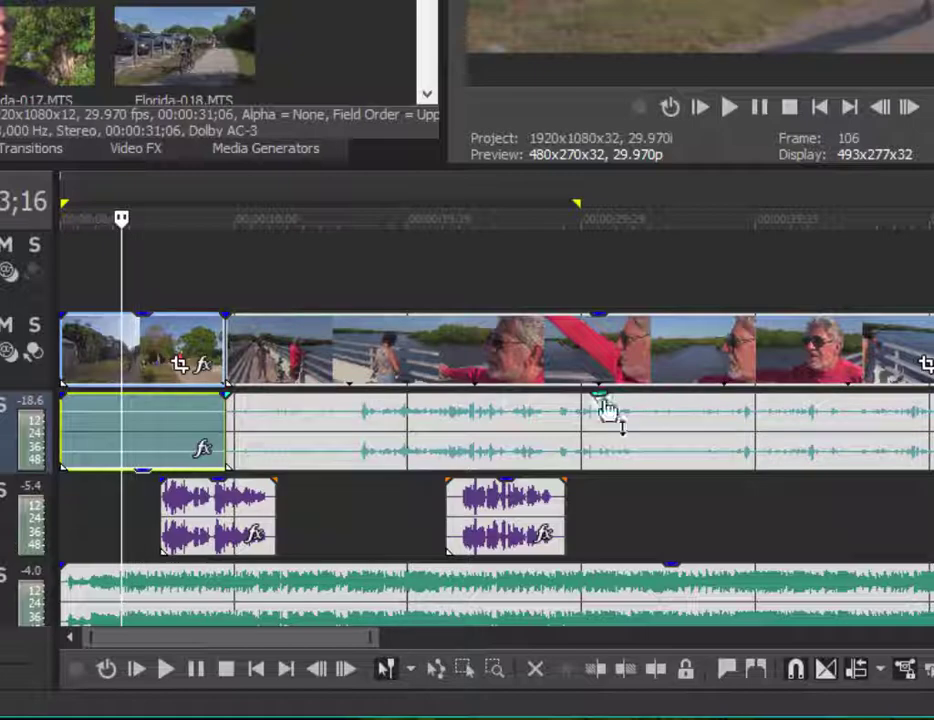
drag(606, 408, 617, 492)
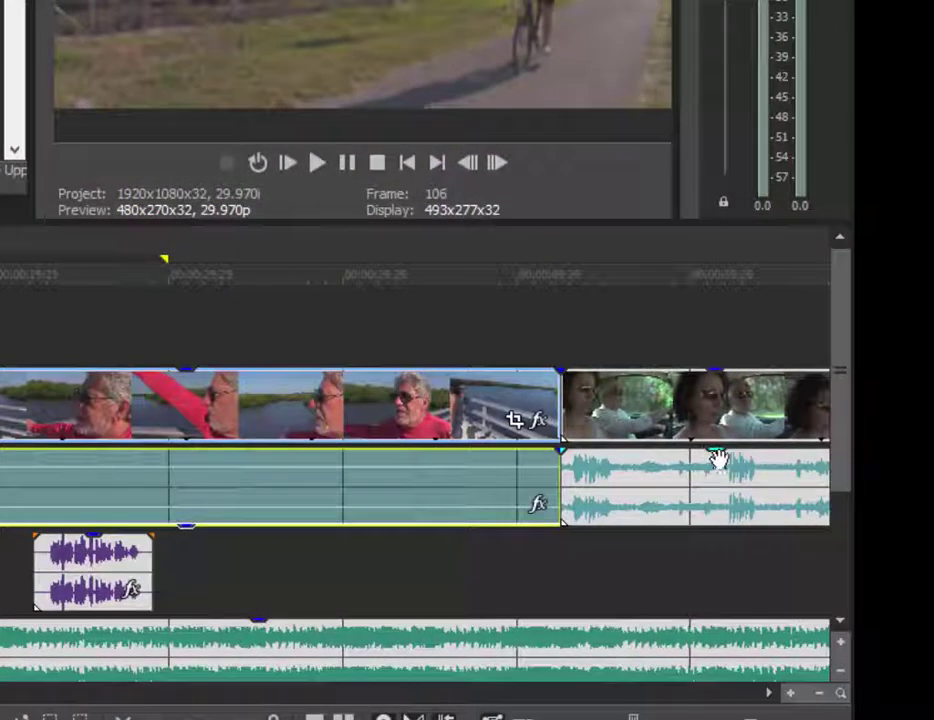
drag(715, 454, 709, 569)
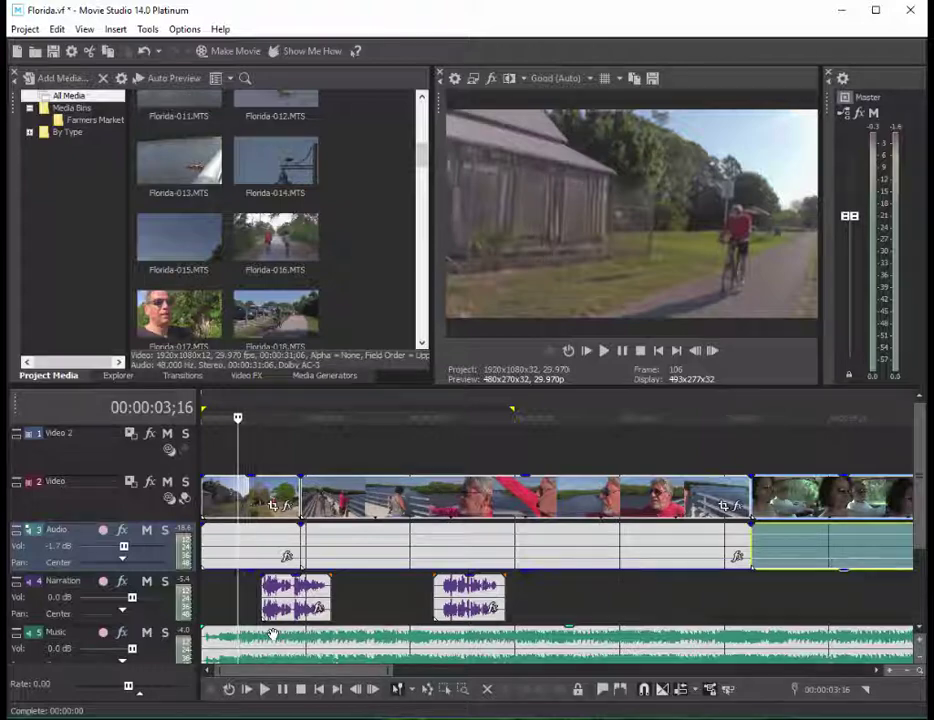
Select the Music track and insert a Volume envelope from Insert > Audio Envelopes
click(262, 655)
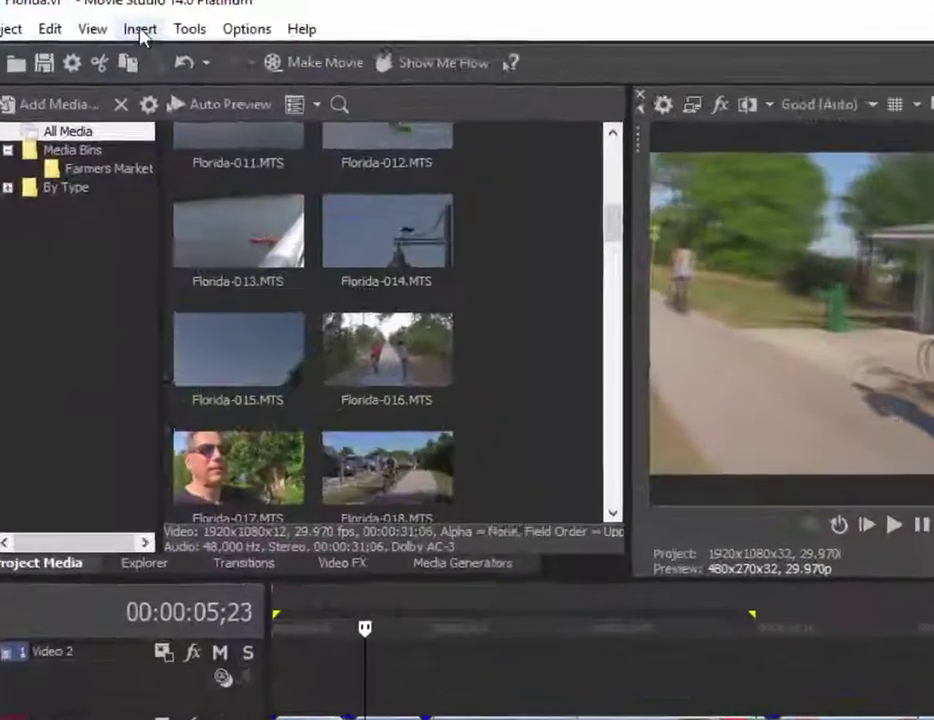
click(115, 29)
mouse_move(162, 74)
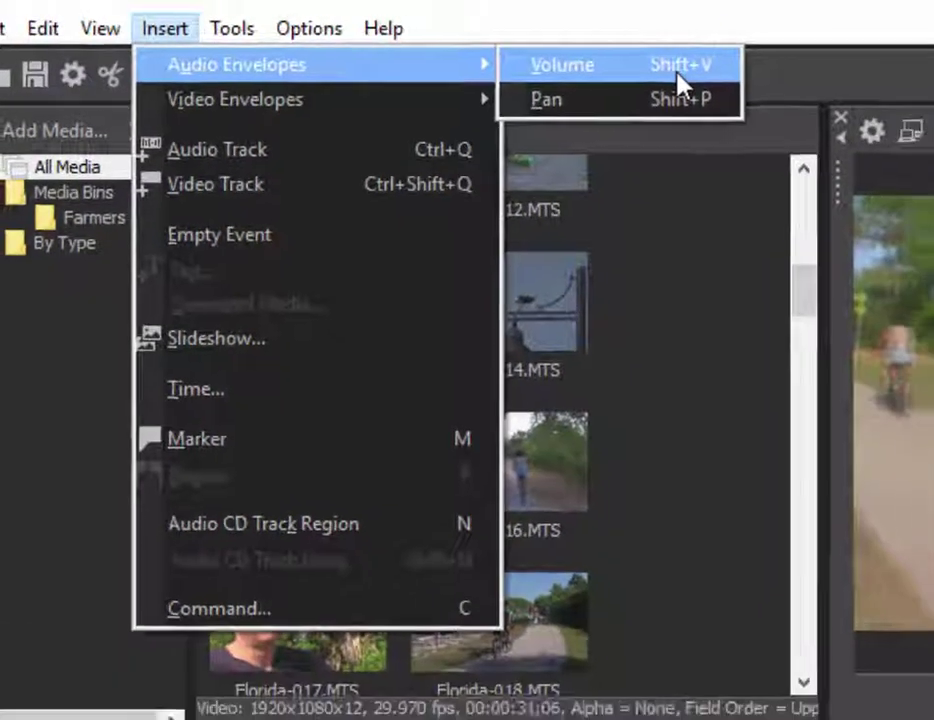
click(726, 80)
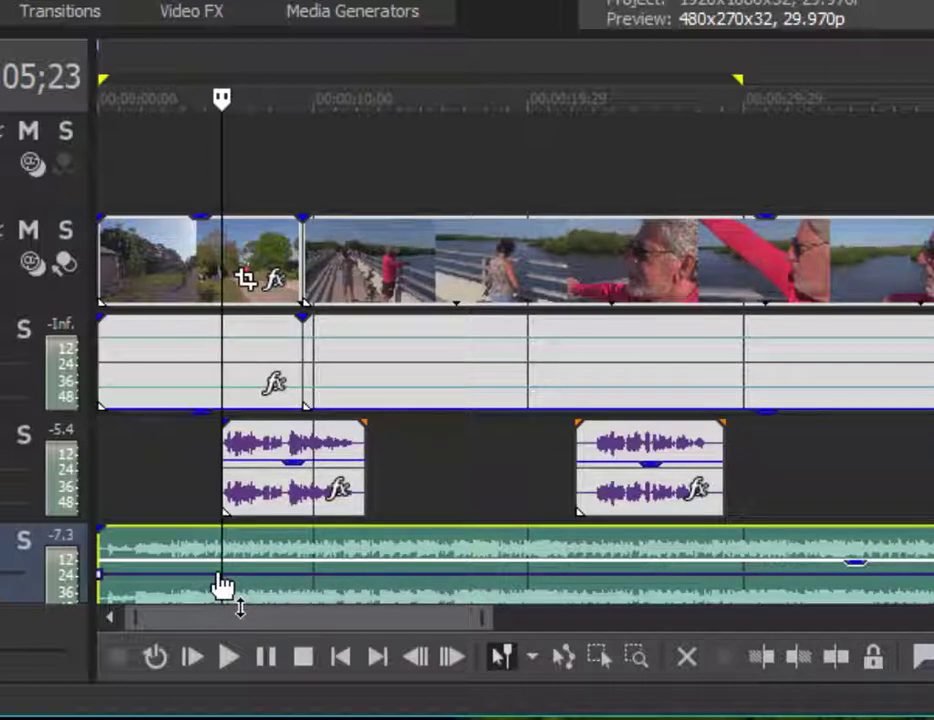
Add four Music envelope points around the first narration clip and pull the middle section down
double_click(218, 576)
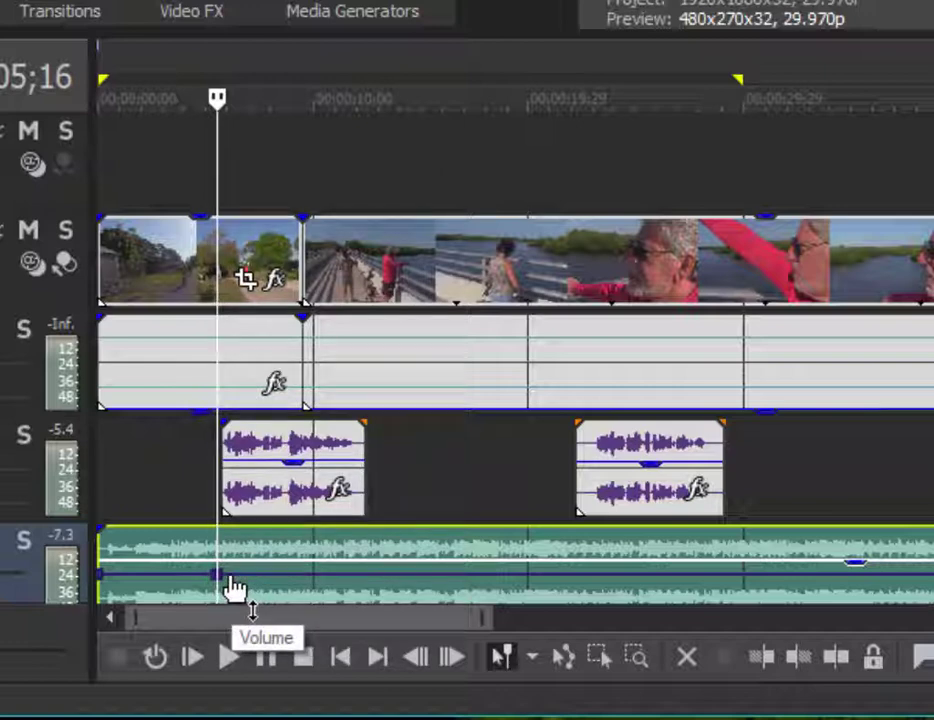
double_click(230, 575)
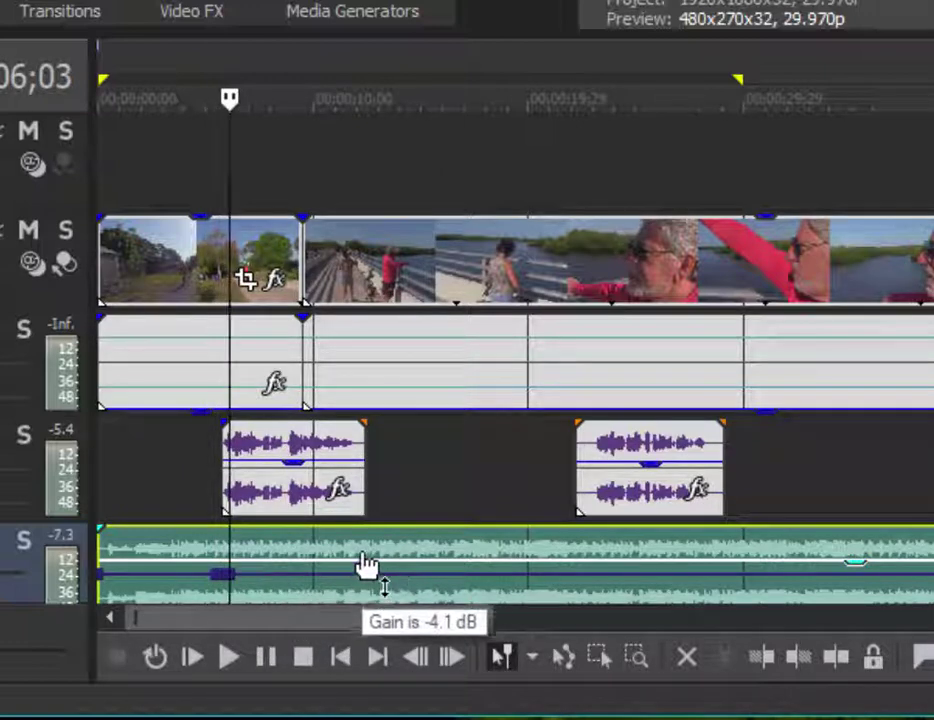
click(354, 118)
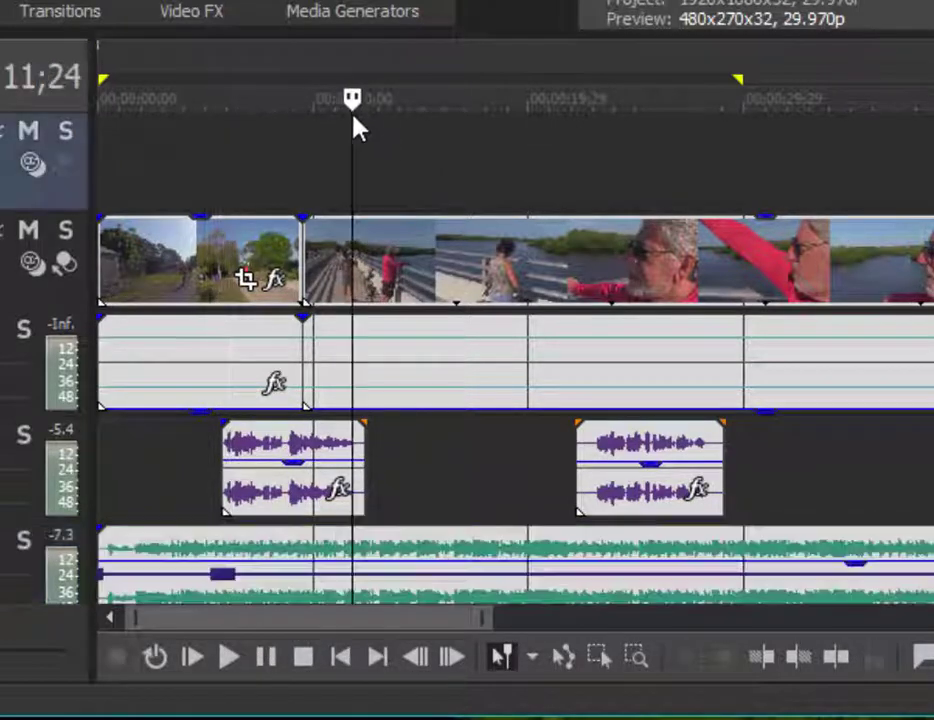
double_click(358, 575)
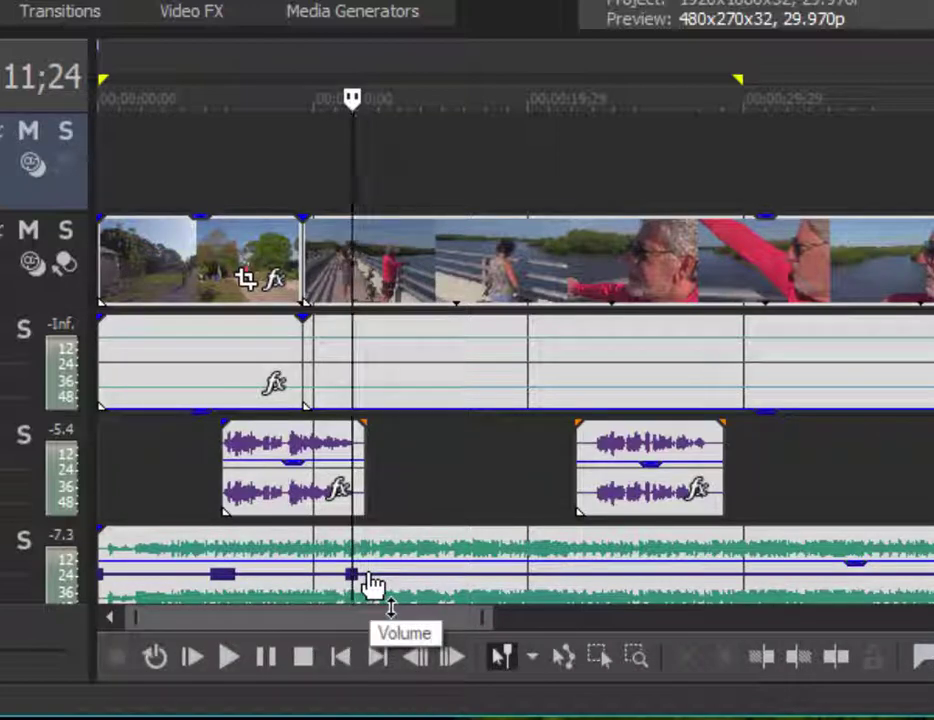
double_click(368, 575)
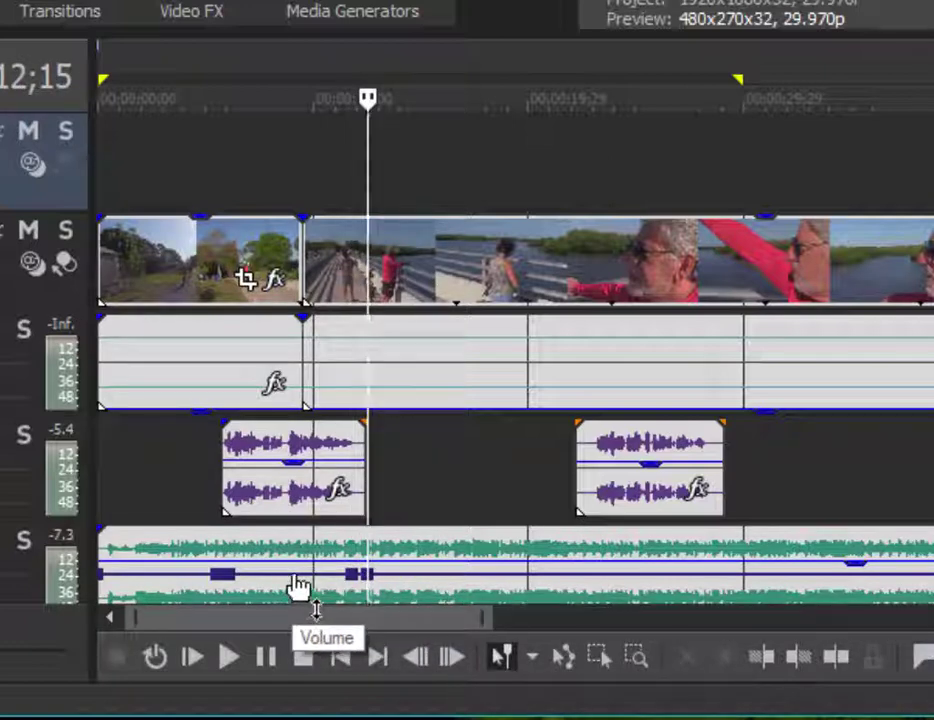
drag(298, 588, 300, 608)
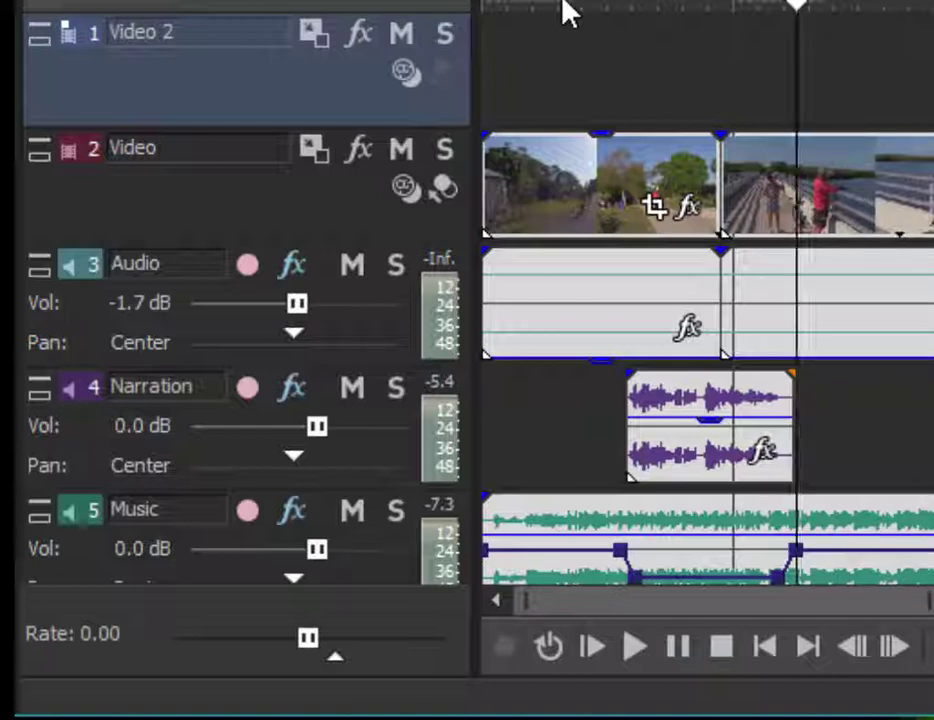
Play the timeline from just before the first narration to hear the music dip
click(563, 3)
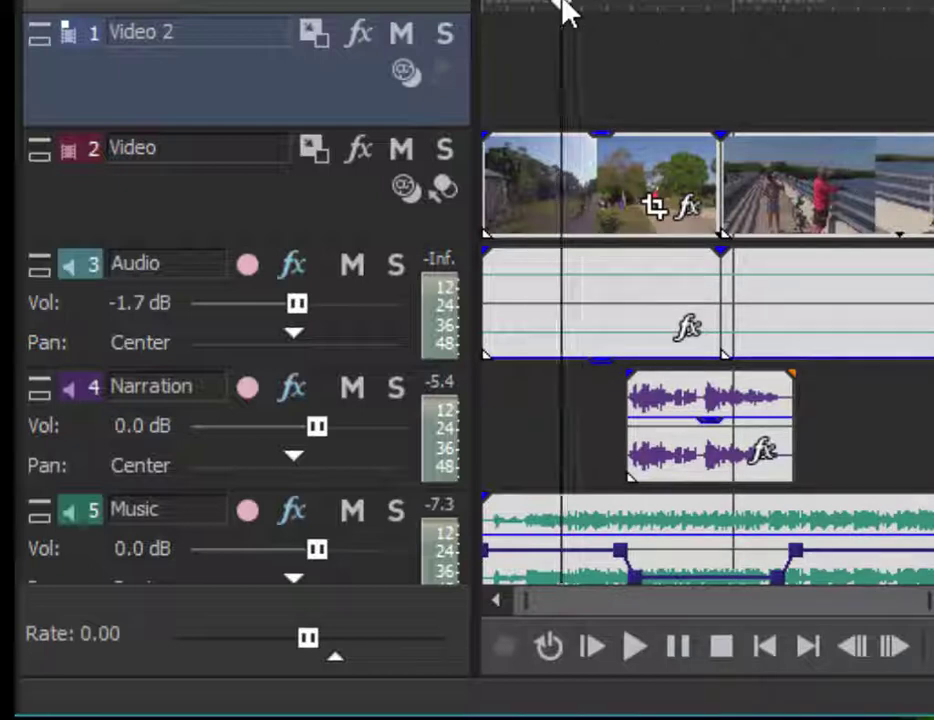
key(space)
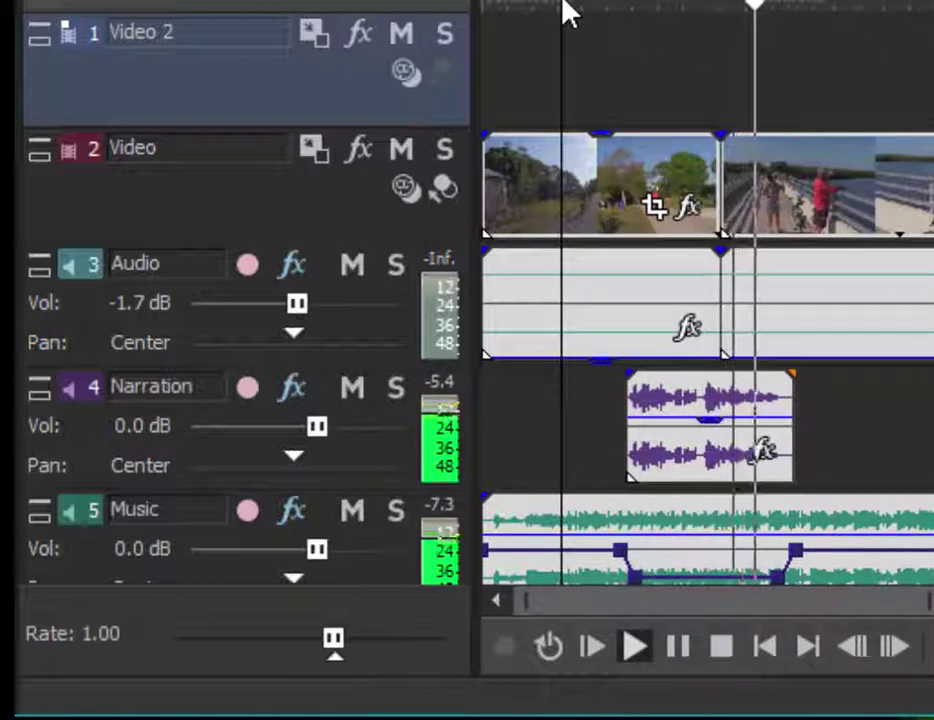
key(k)
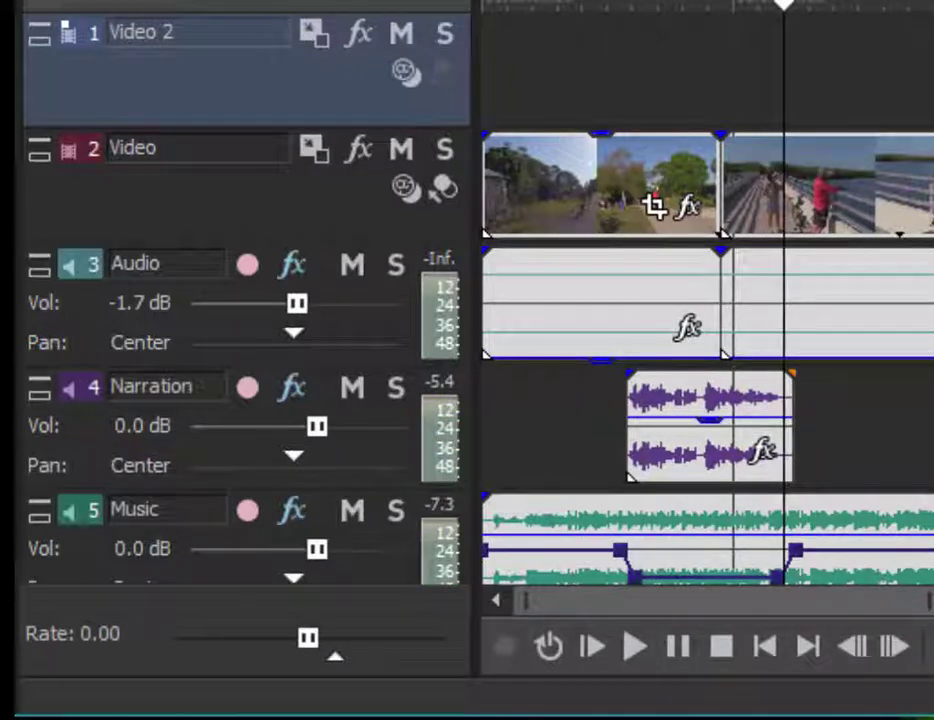
Lower the music dip under the first narration to about -10.3 dB
scroll(470, 300, down, 1)
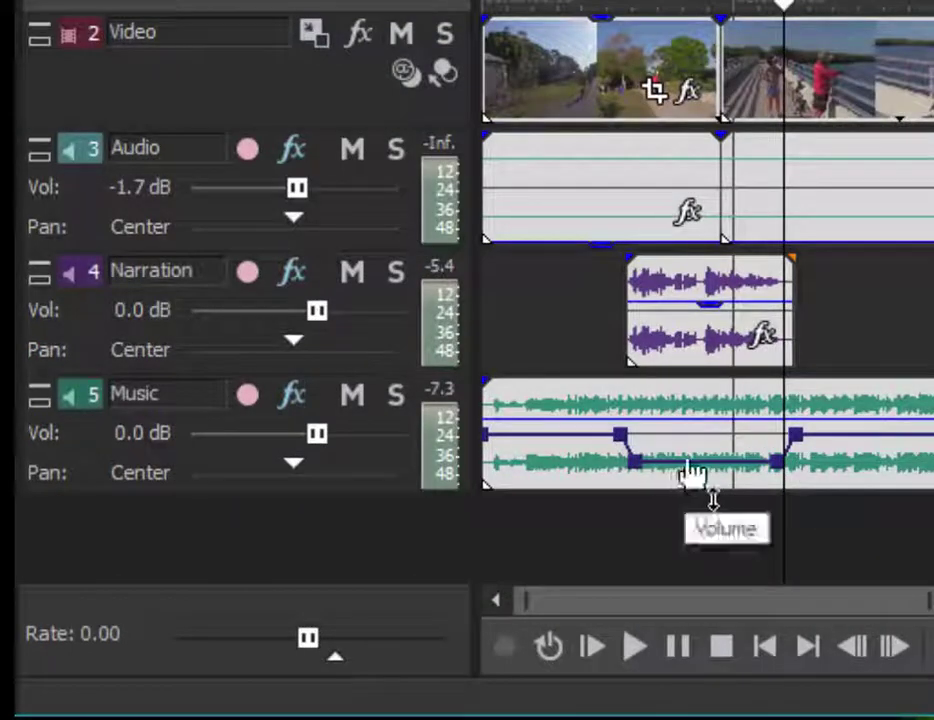
drag(689, 472, 689, 485)
drag(536, 485, 535, 490)
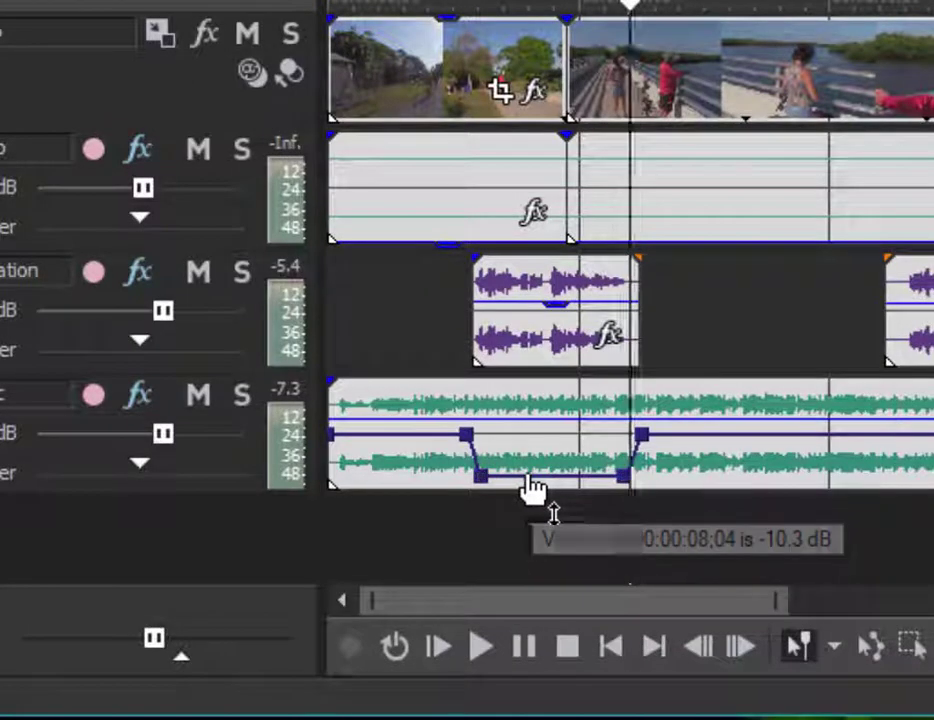
click(382, 5)
key(space)
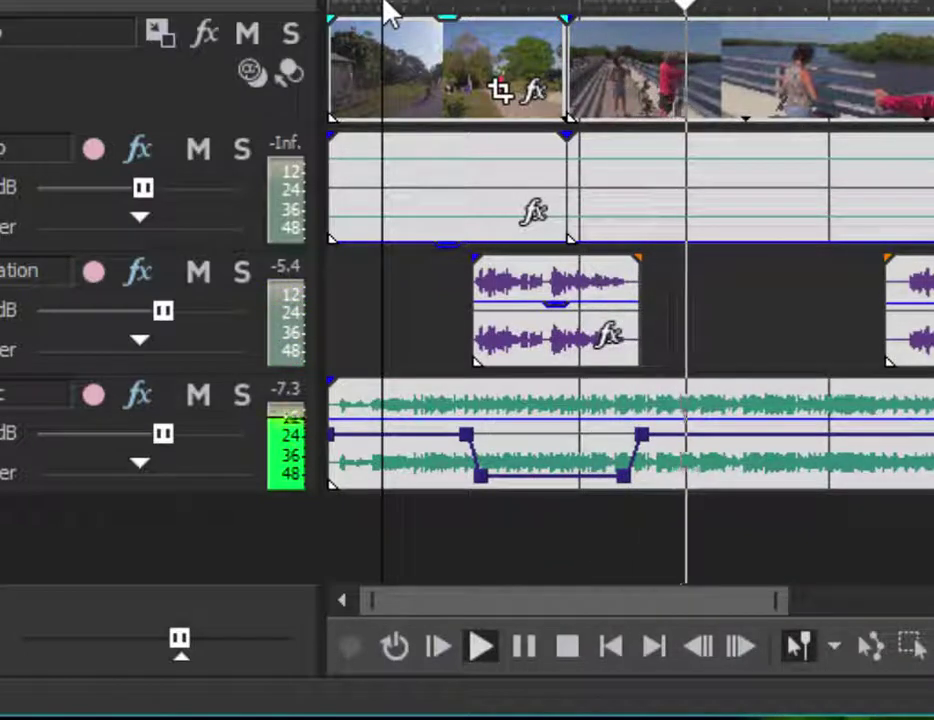
key(Return)
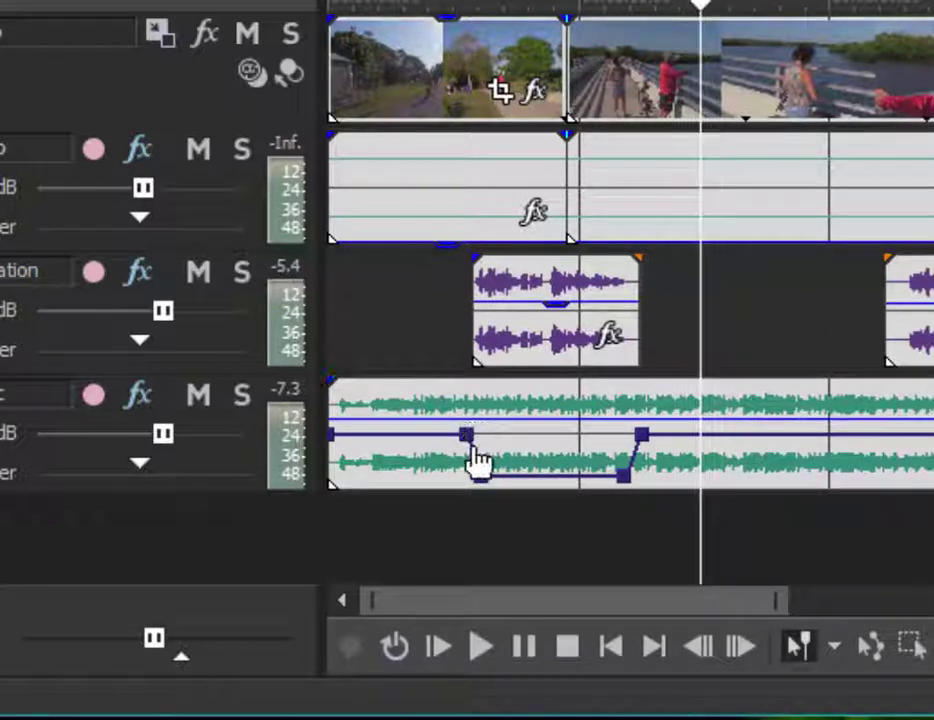
drag(477, 459, 482, 484)
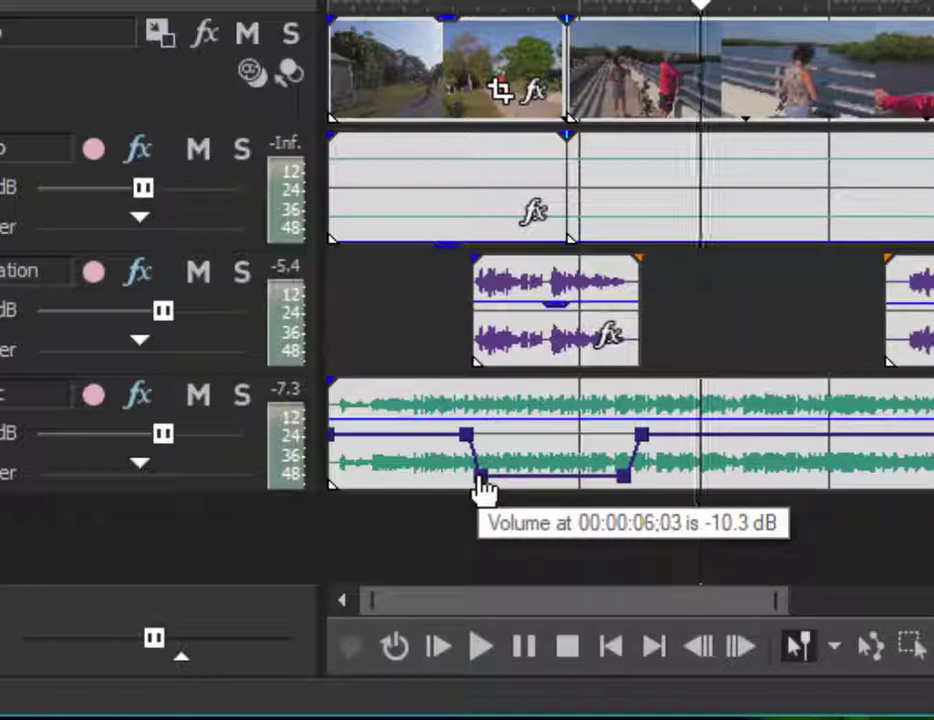
click(486, 487)
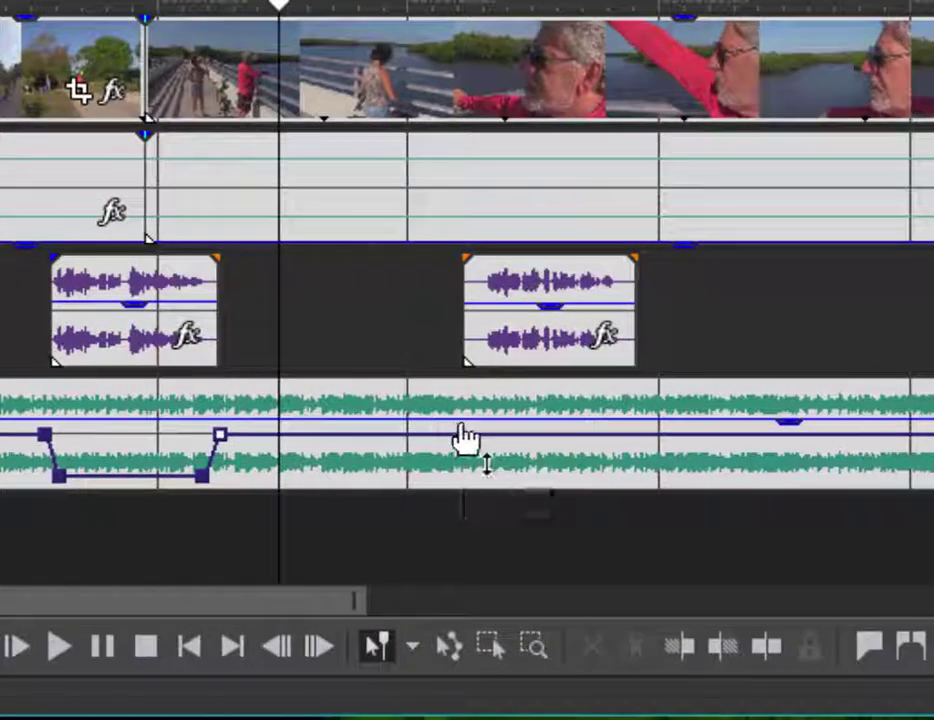
Add four Music envelope points around the second narration clip and drag the middle down to about -14.8 dB
double_click(447, 431)
double_click(465, 433)
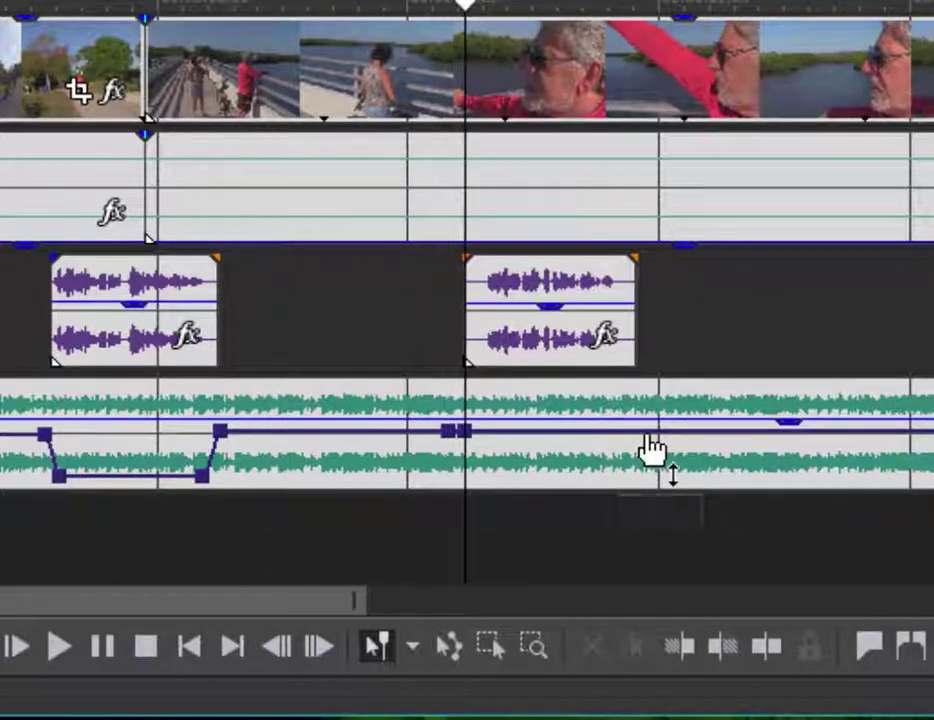
double_click(638, 433)
double_click(659, 433)
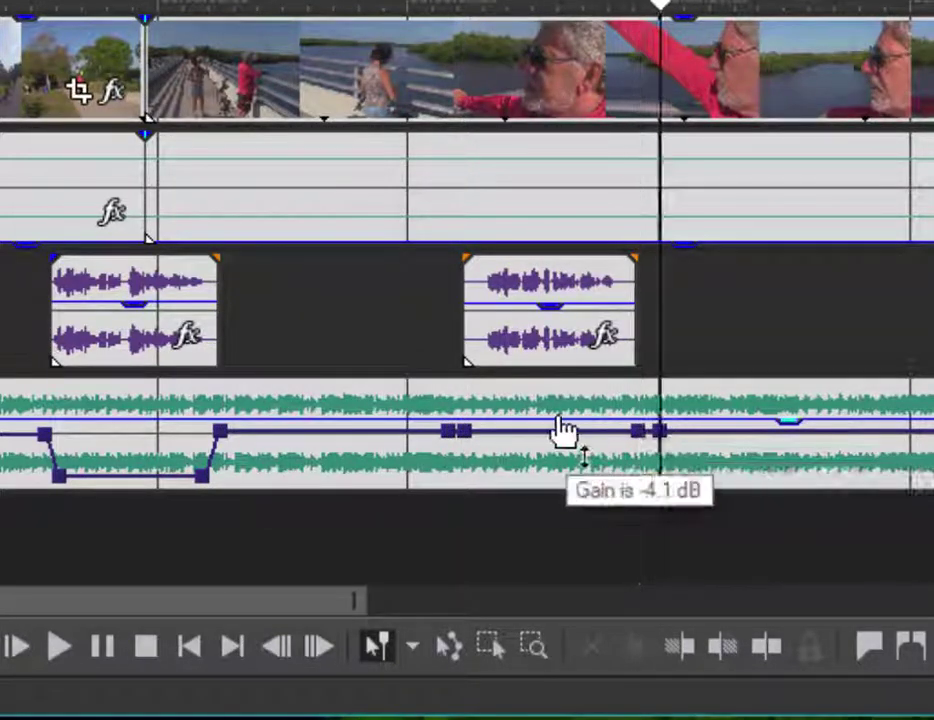
drag(556, 440, 557, 494)
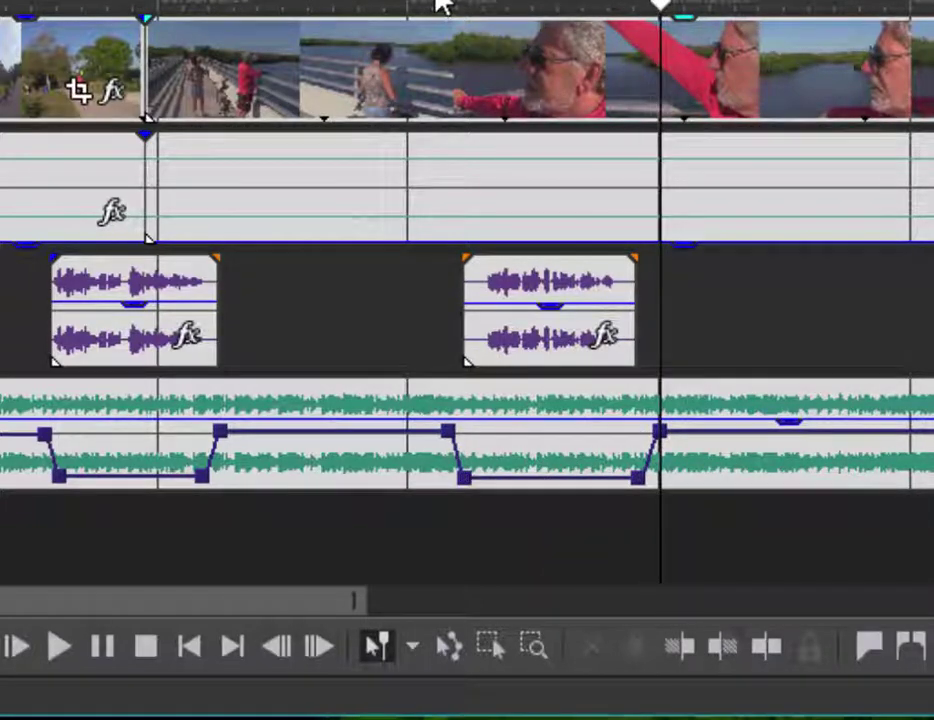